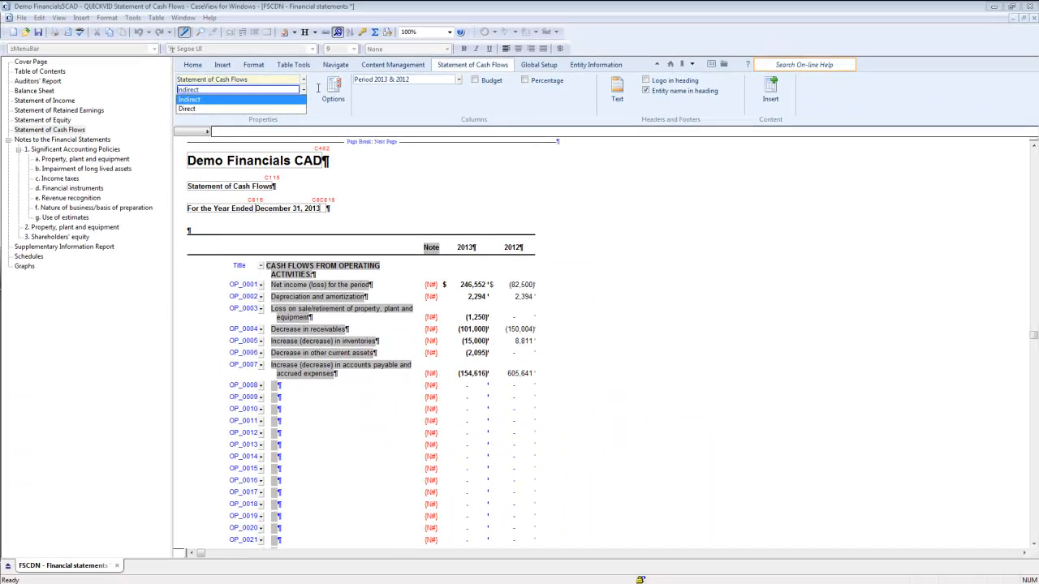
Step: Enable showing supplementary cash flow information in the Statement of Cash Flows options
{"action": "left_click", "coordinate": [333, 87]}
{"action": "left_click", "coordinate": [334, 88]}
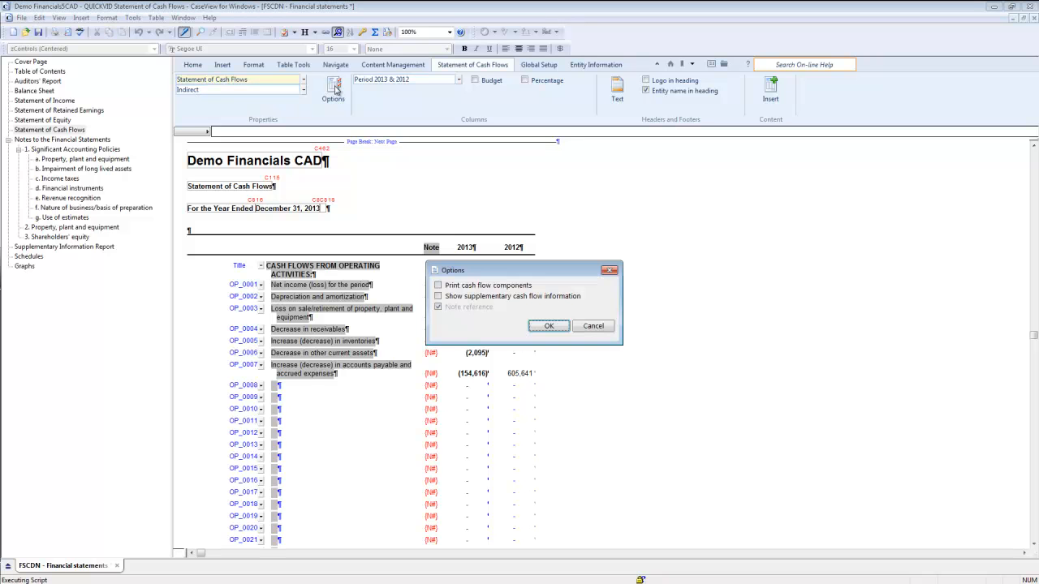
{"action": "left_click", "coordinate": [438, 296]}
{"action": "left_click", "coordinate": [547, 325]}
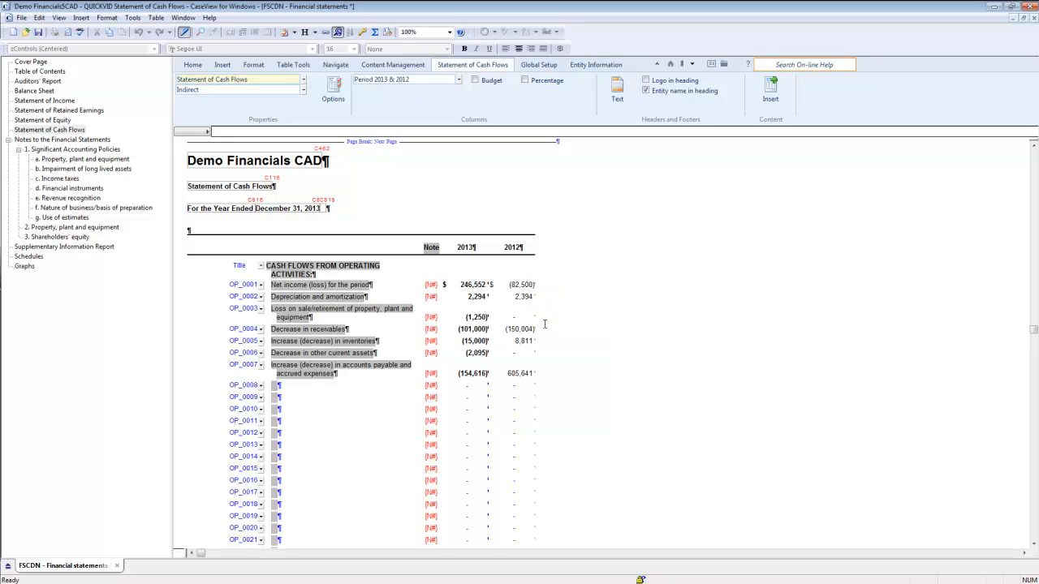
Step: Open the cash flow worksheet linked to the financial statements and look through its formatting and navigation commands
{"action": "left_click", "coordinate": [334, 65]}
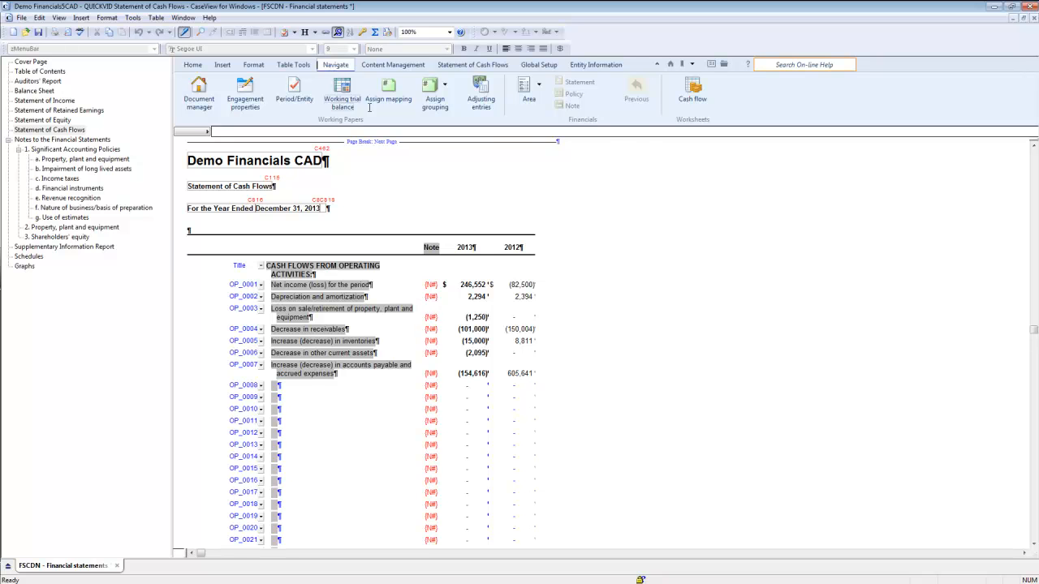
{"action": "left_click", "coordinate": [691, 89]}
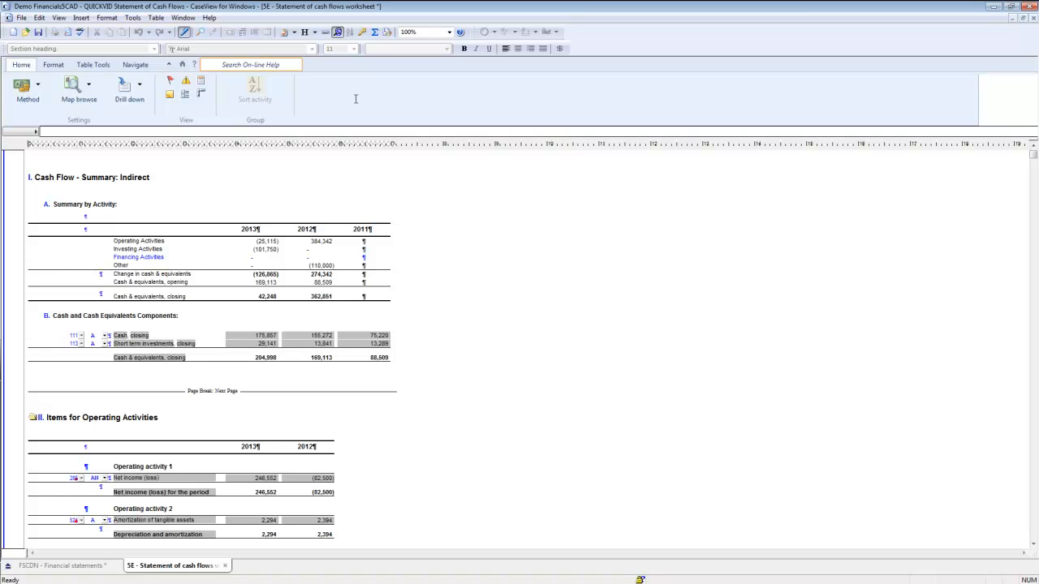
{"action": "left_click", "coordinate": [57, 65]}
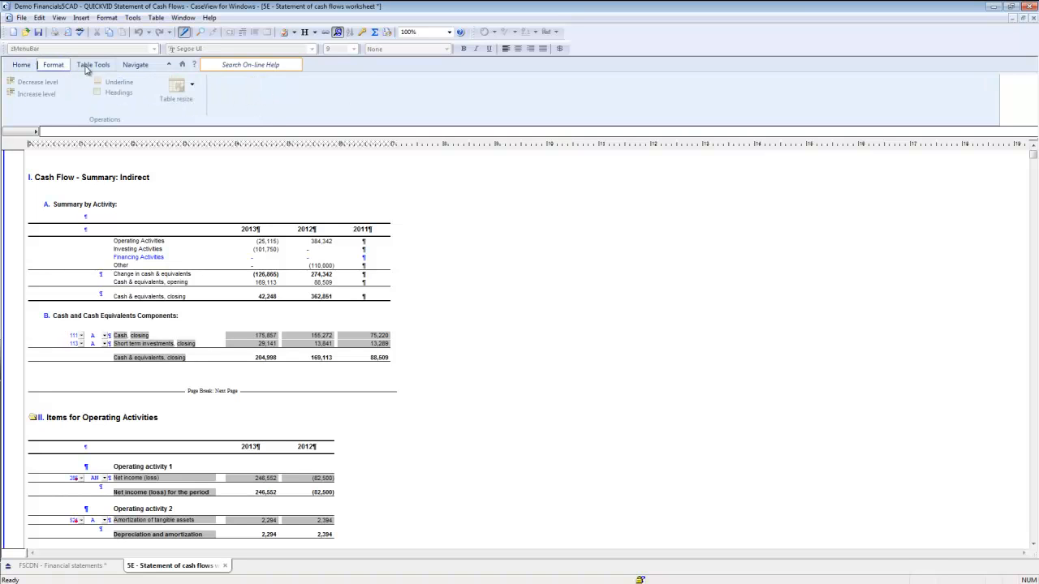
{"action": "left_click", "coordinate": [136, 66]}
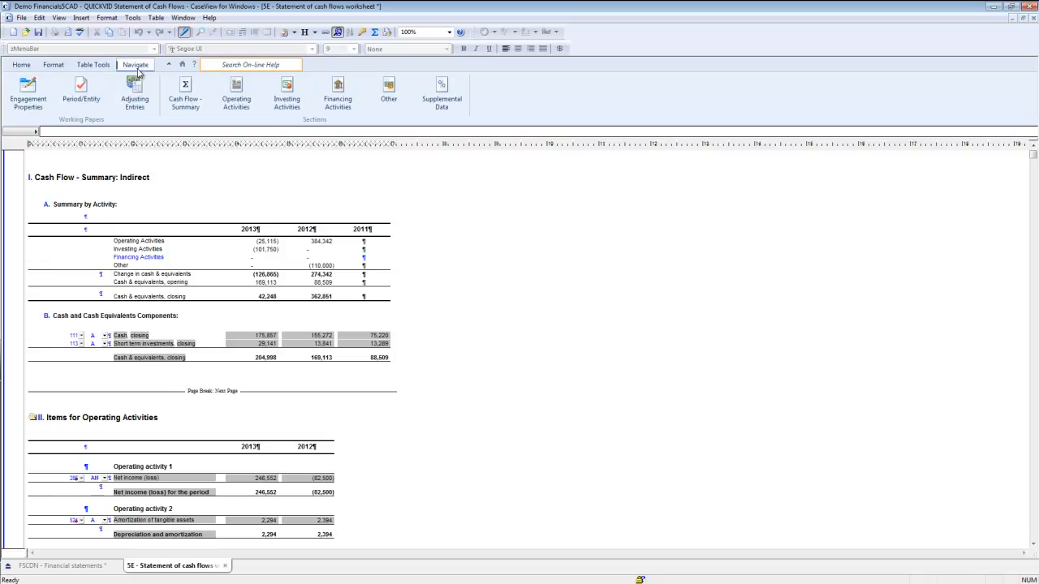
Step: Switch the worksheet's cash flow method to Direct and check the warning message about the financial options
{"action": "left_click", "coordinate": [25, 69]}
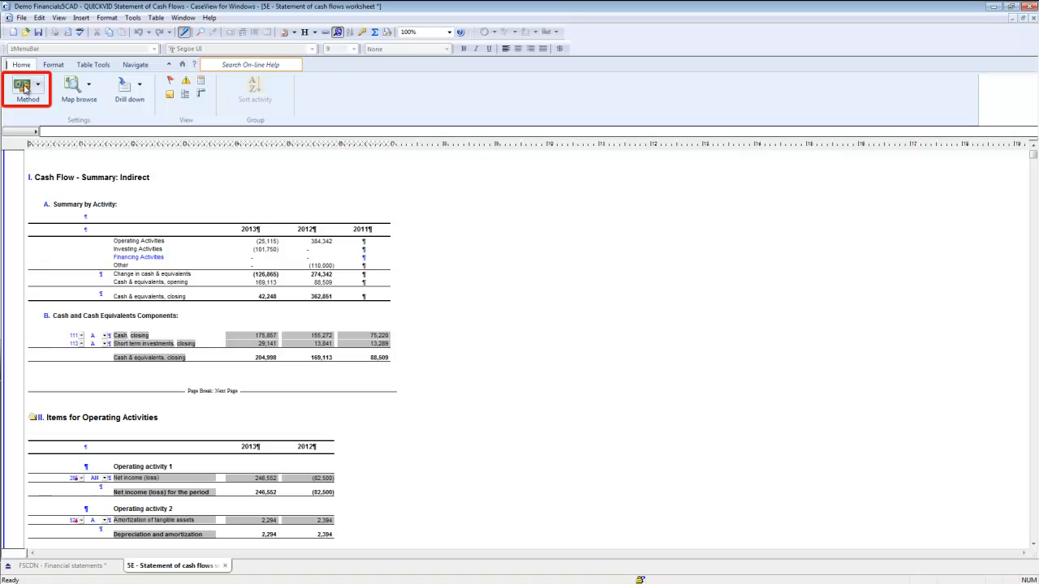
{"action": "left_click", "coordinate": [25, 90]}
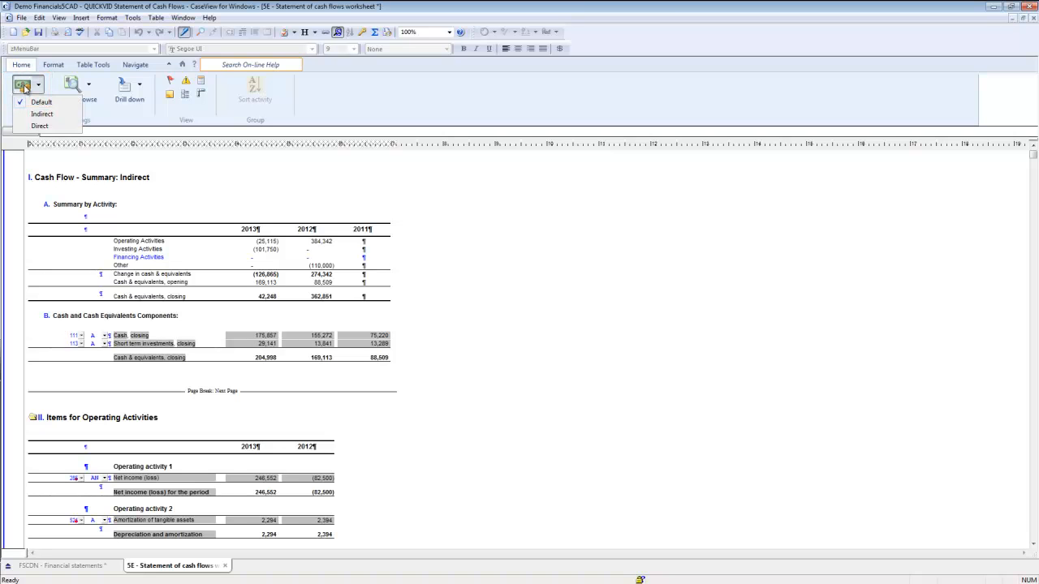
{"action": "left_click", "coordinate": [65, 127]}
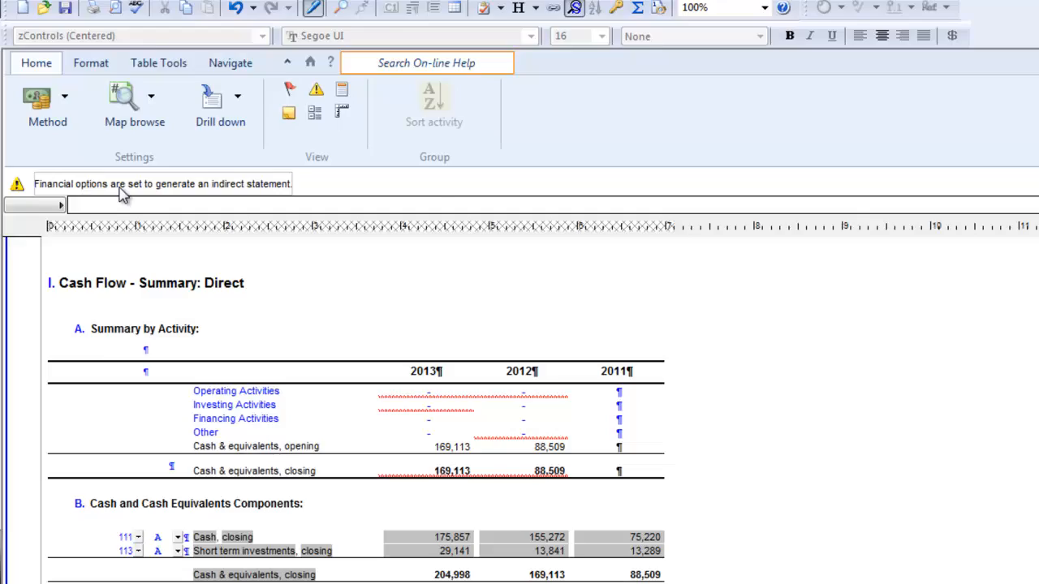
{"action": "left_click", "coordinate": [120, 189]}
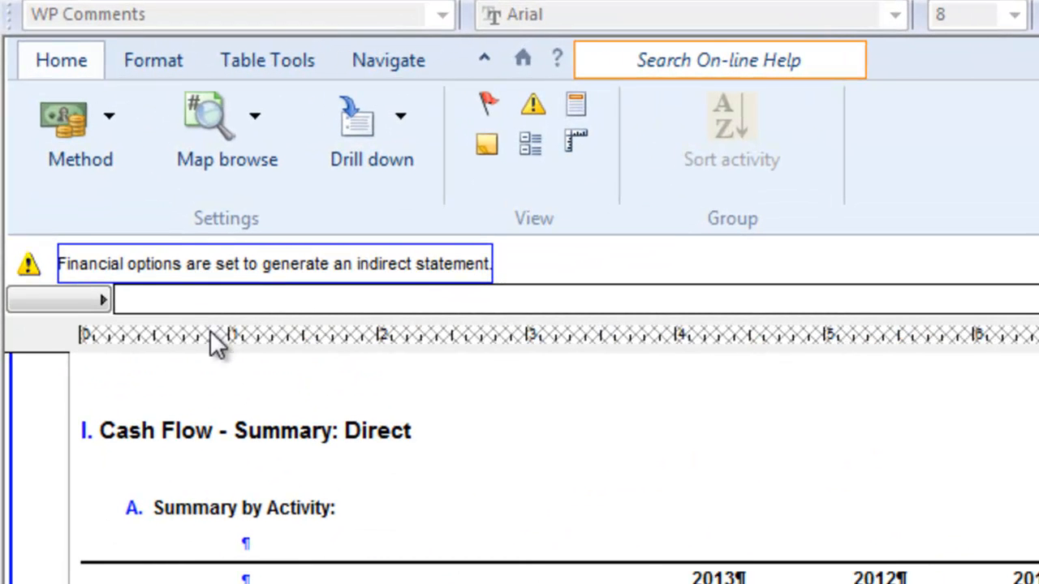
Step: Set the worksheet's cash flow method back to Default
{"action": "left_click", "coordinate": [108, 126]}
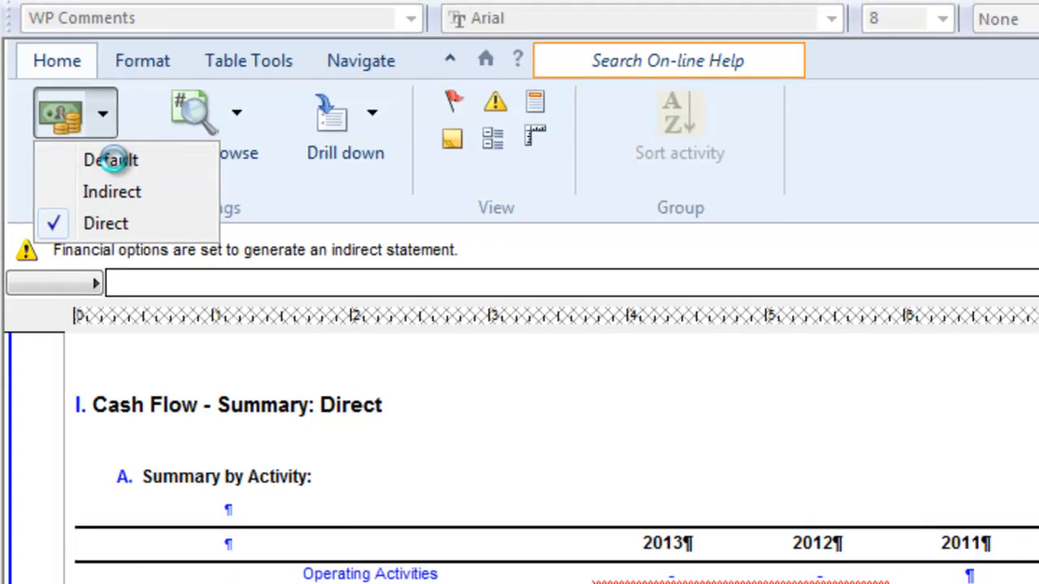
{"action": "left_click", "coordinate": [118, 159]}
{"action": "left_click", "coordinate": [204, 83]}
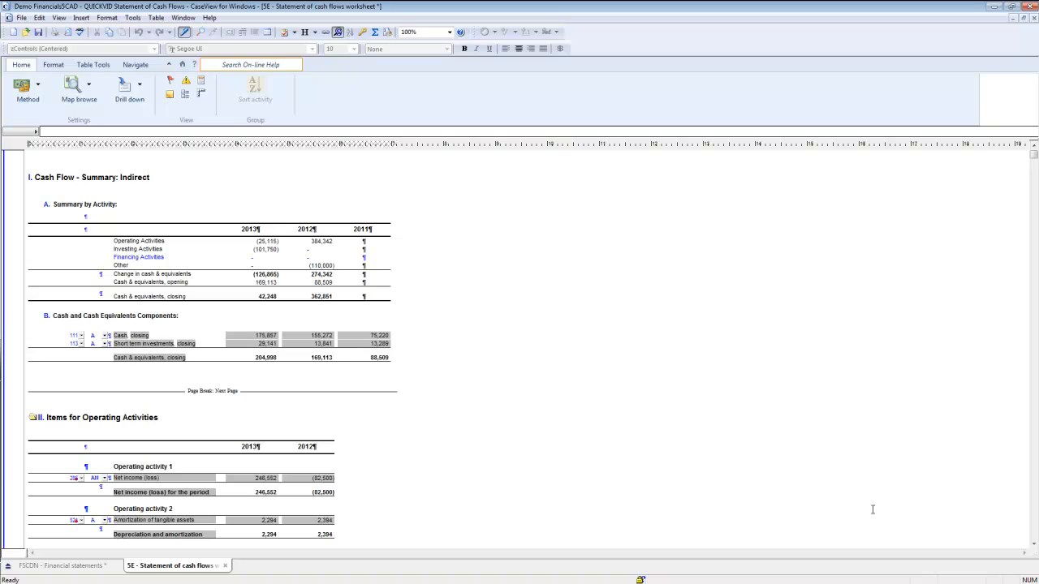
Step: Insert one new activity after Operating activity 7 in the Items for Operating Activities section
{"action": "left_click", "coordinate": [1033, 545]}
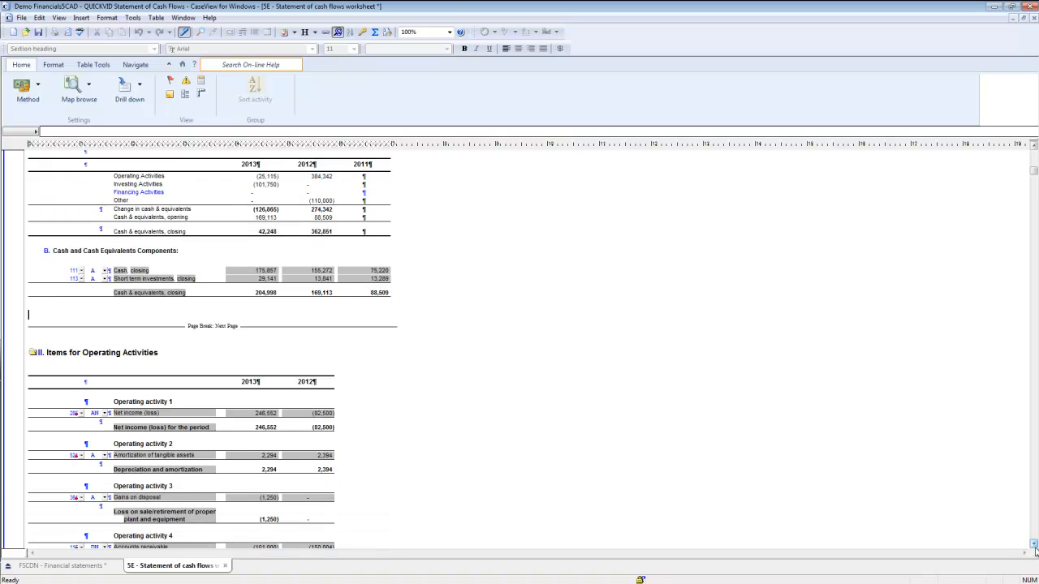
{"action": "left_click", "coordinate": [1033, 545]}
{"action": "left_click", "coordinate": [1033, 545]}
{"action": "left_click", "coordinate": [1033, 544]}
{"action": "left_click", "coordinate": [1033, 545]}
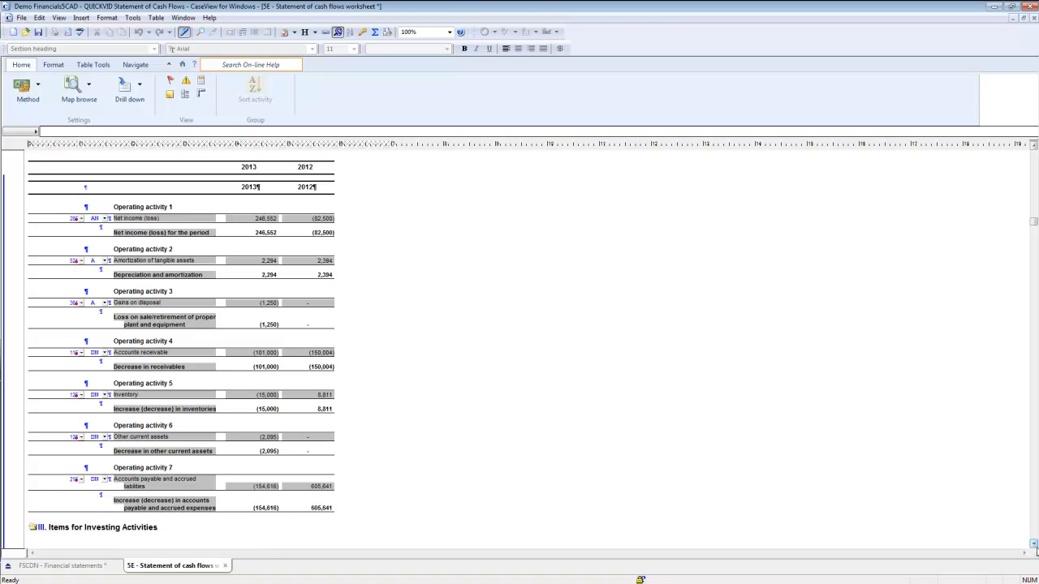
{"action": "left_click", "coordinate": [171, 468]}
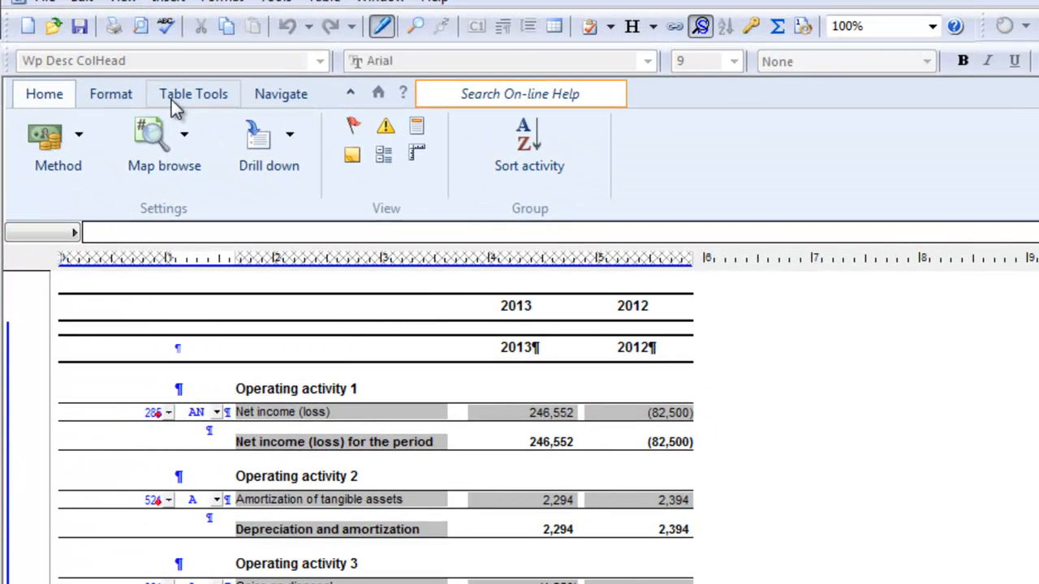
{"action": "left_click", "coordinate": [171, 100]}
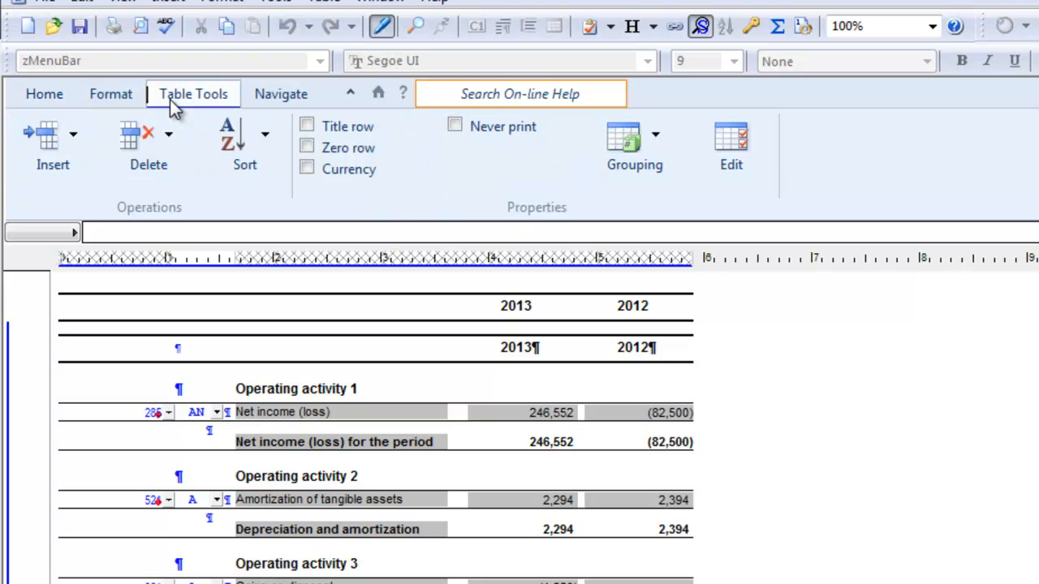
{"action": "left_click", "coordinate": [71, 135]}
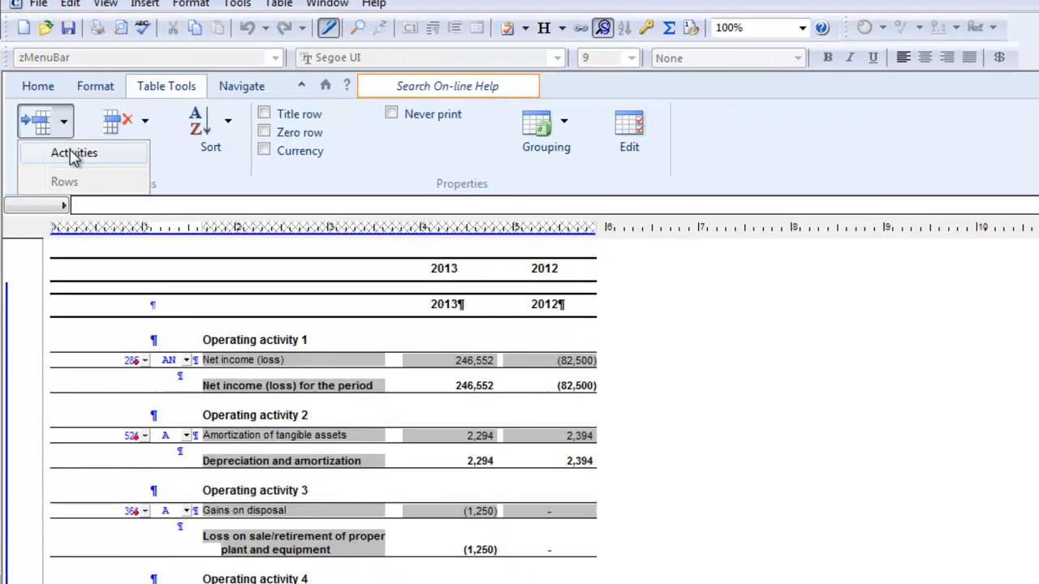
{"action": "left_click", "coordinate": [43, 108]}
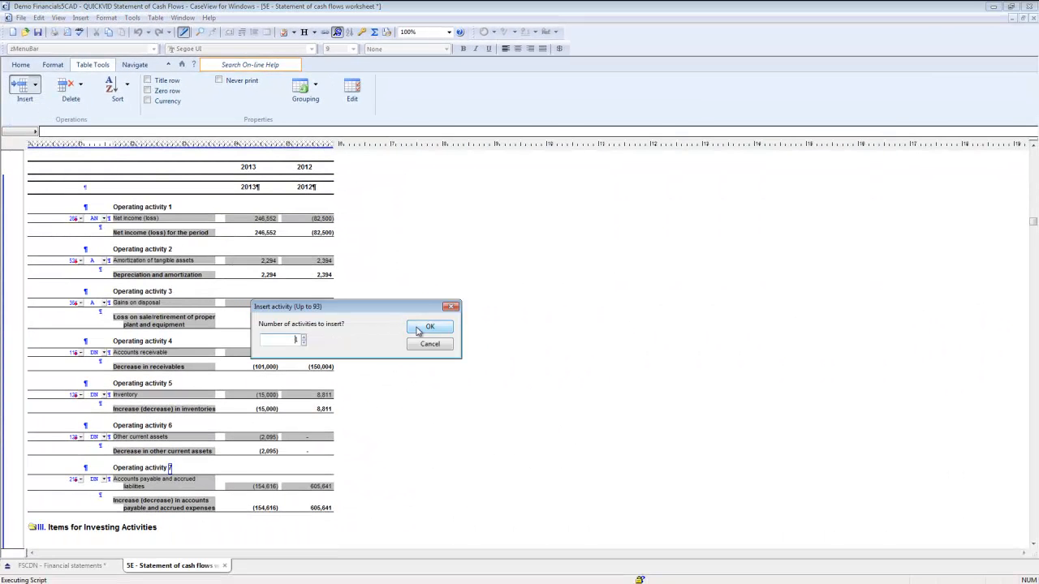
{"action": "left_click", "coordinate": [417, 330]}
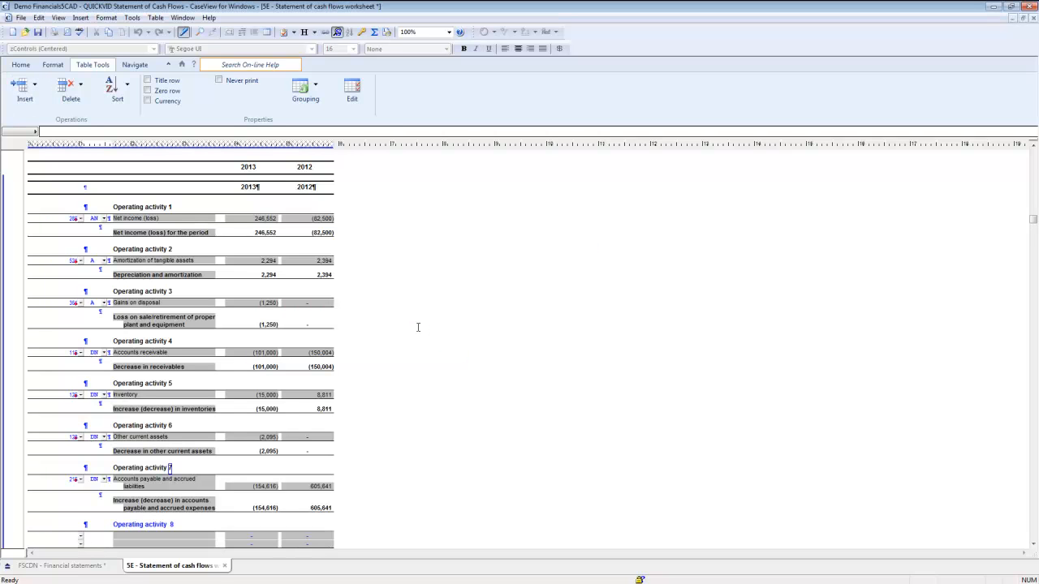
Step: Assign mapping number 217, Taxes payable, to the first row of Operating activity 8 and set its calculation type to DN
{"action": "left_click", "coordinate": [1033, 544]}
{"action": "left_click", "coordinate": [1033, 545]}
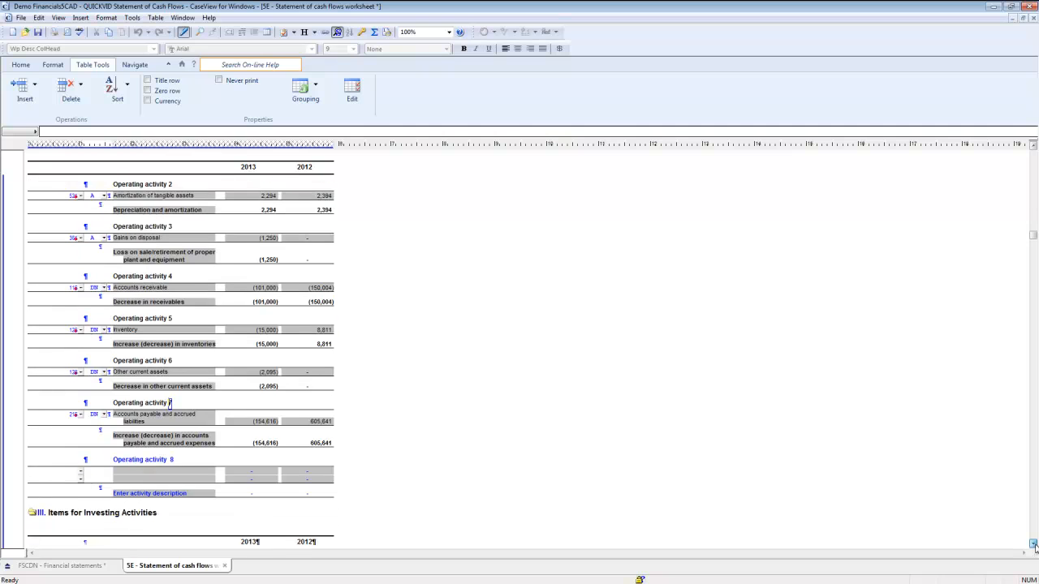
{"action": "left_click", "coordinate": [1033, 545]}
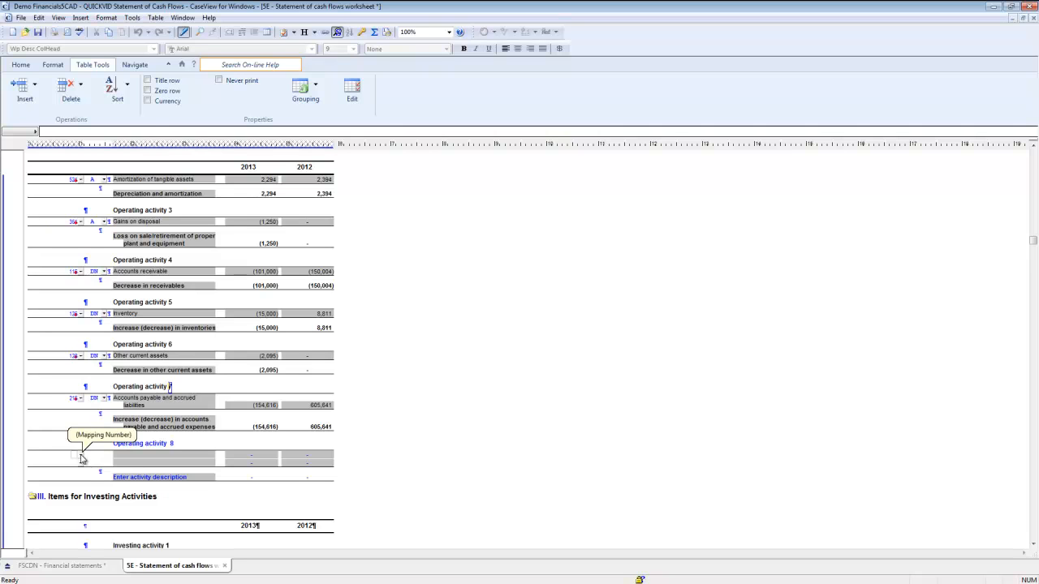
{"action": "left_click", "coordinate": [79, 457]}
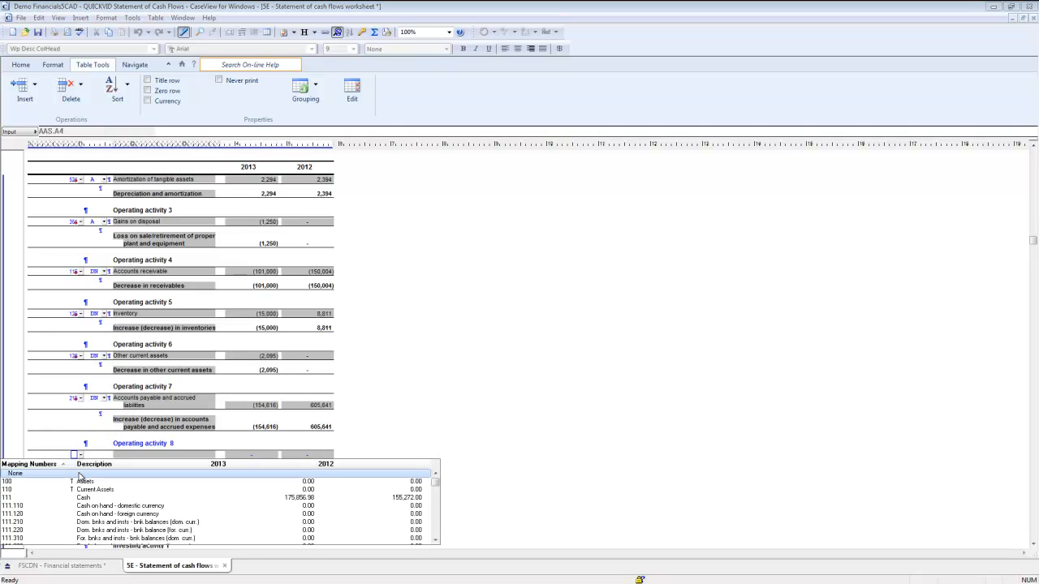
{"action": "type", "text": "217"}
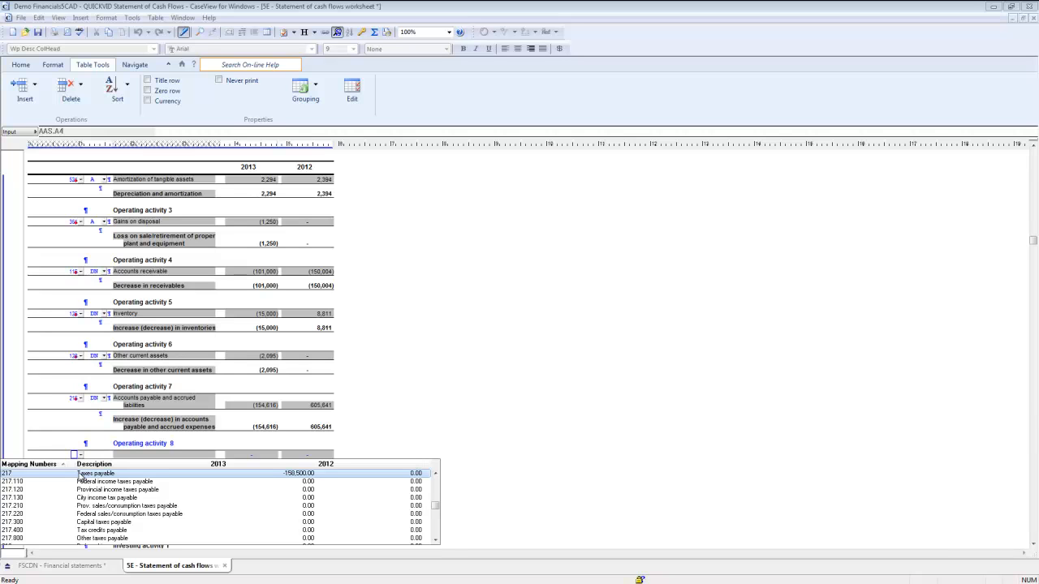
{"action": "left_click", "coordinate": [80, 475]}
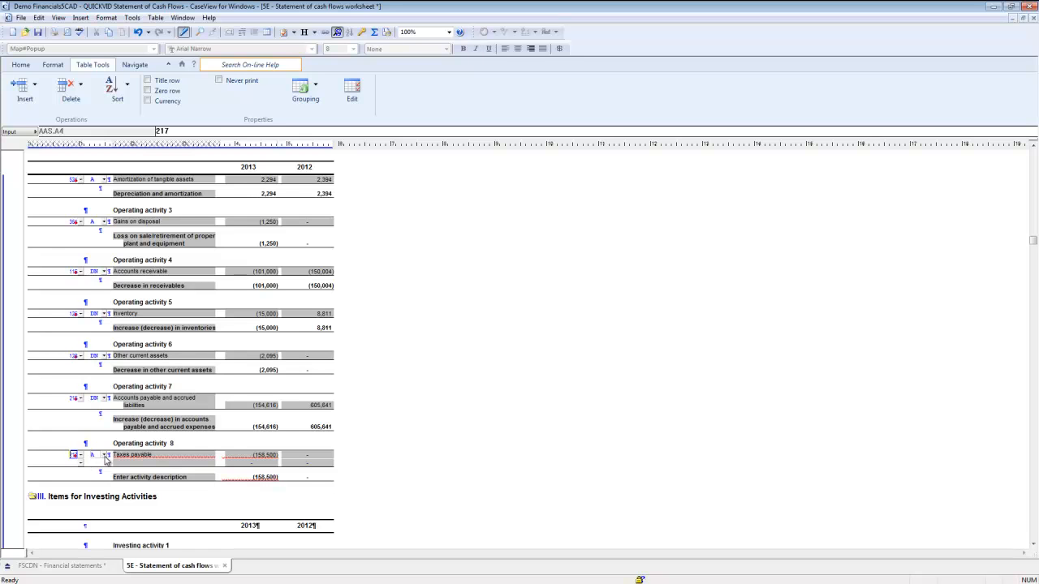
{"action": "left_click", "coordinate": [103, 455]}
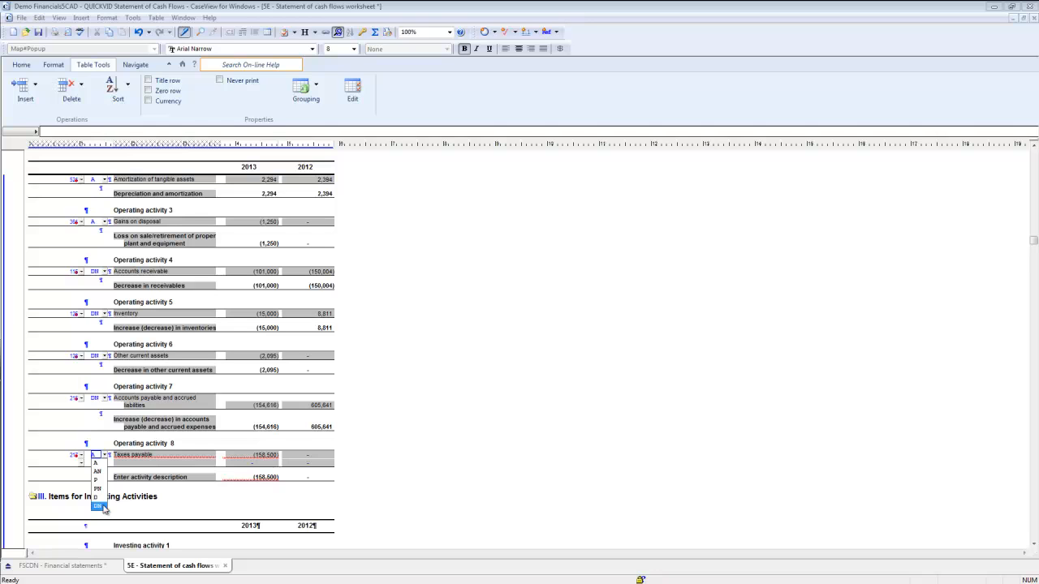
{"action": "left_click", "coordinate": [103, 507]}
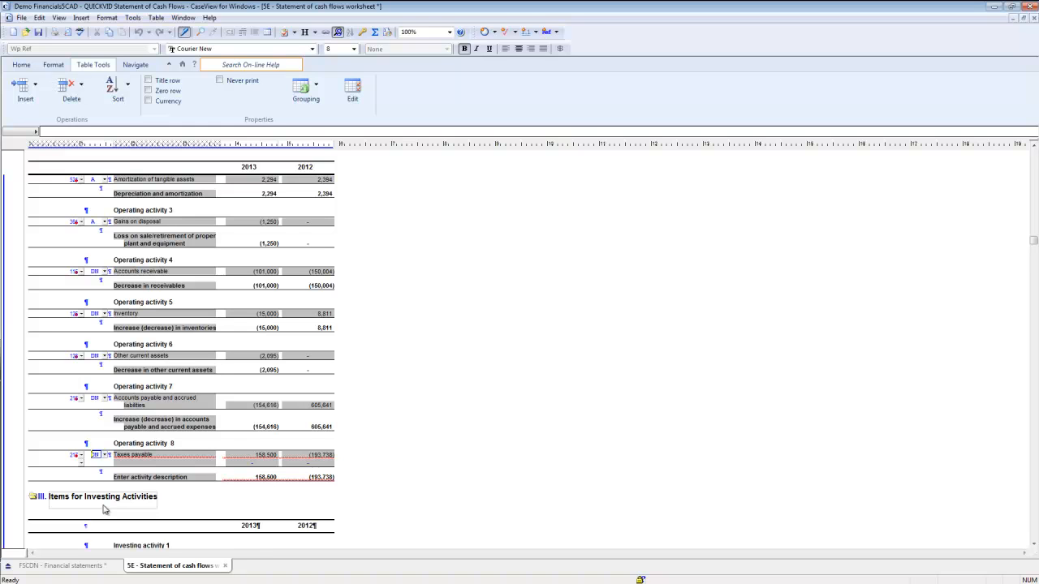
Step: Replace the activity description of Operating activity 8 with "Increase (decrease) in income taxes payable"
{"action": "left_click", "coordinate": [140, 479]}
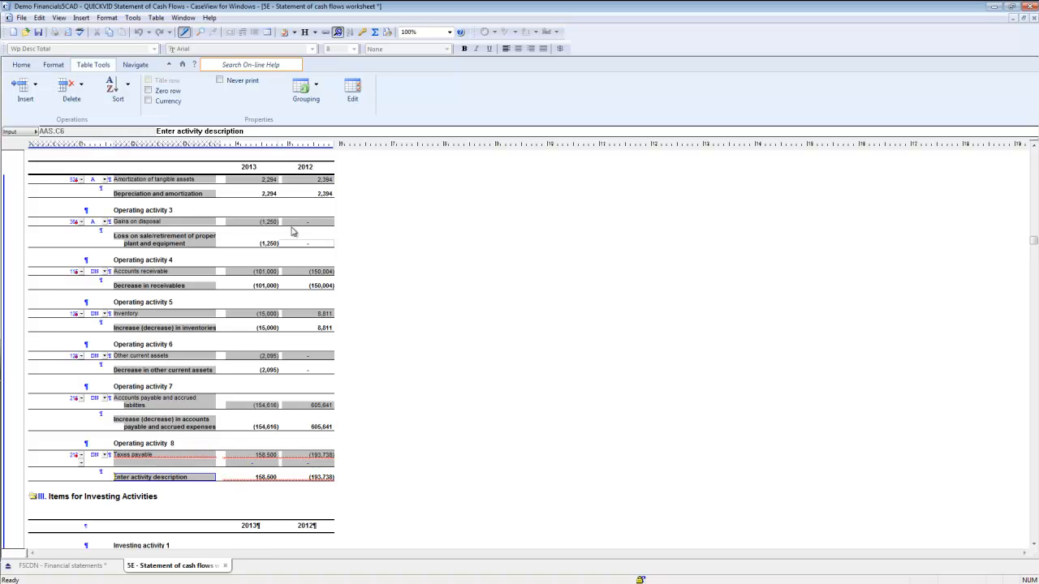
{"action": "left_click", "coordinate": [154, 129]}
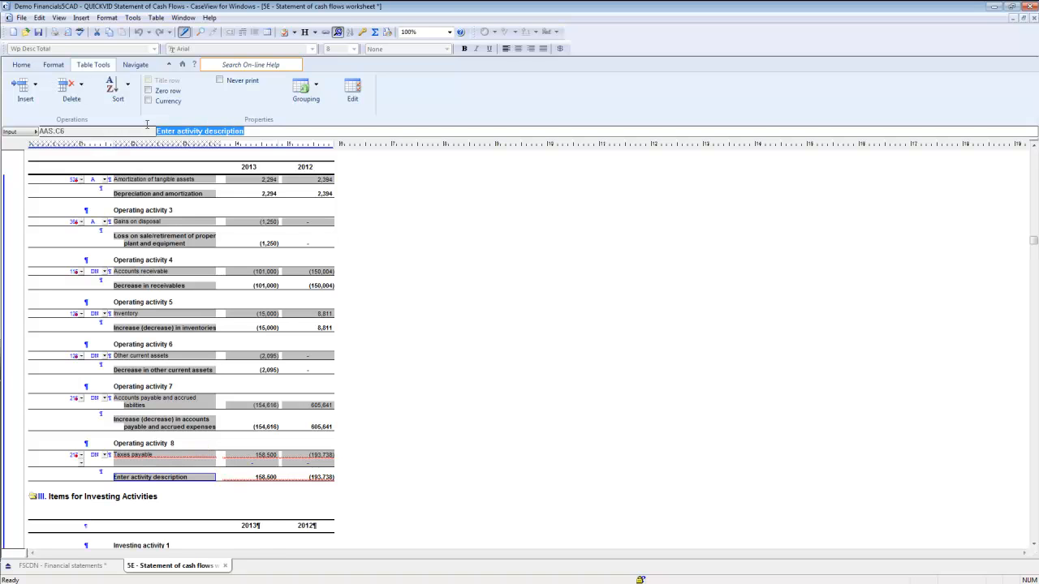
{"action": "type", "text": "Increase (decrease) in income ta"}
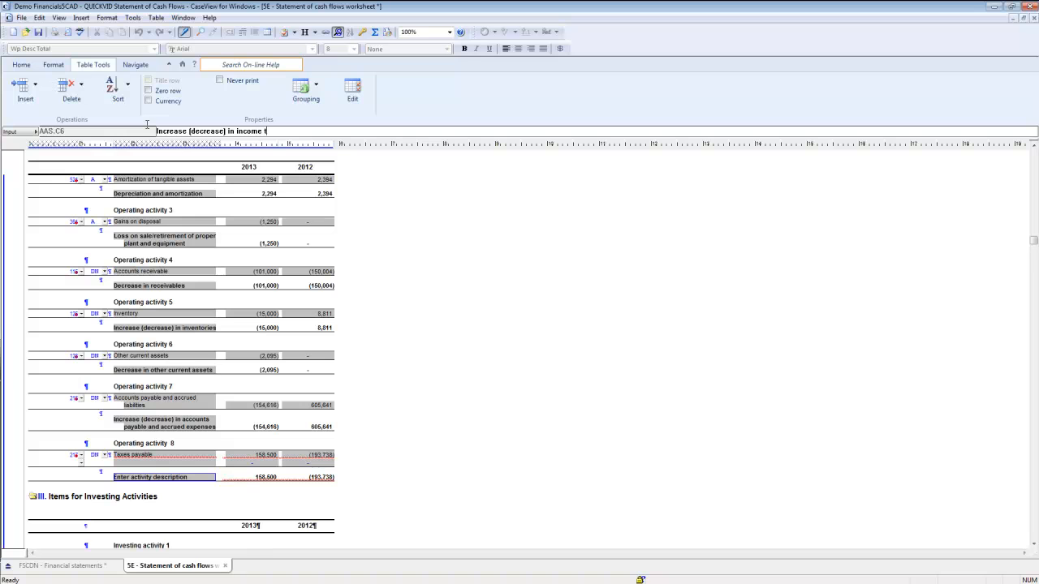
{"action": "type", "text": "xes payable"}
{"action": "key", "text": "Return"}
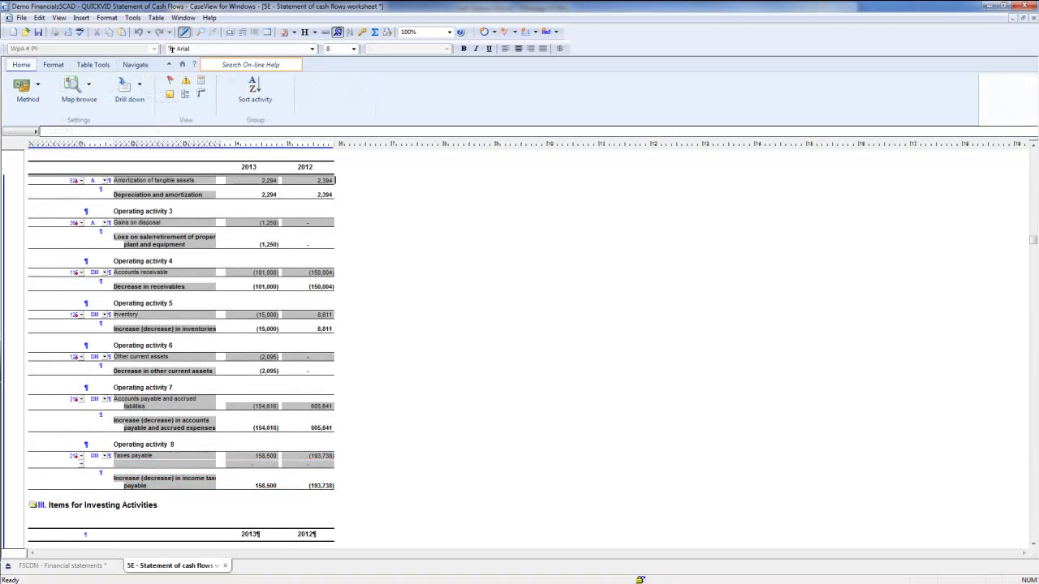
Step: Show the worksheet's warning area and check the 2013 difference in the cash flow summary
{"action": "left_click", "coordinate": [186, 85]}
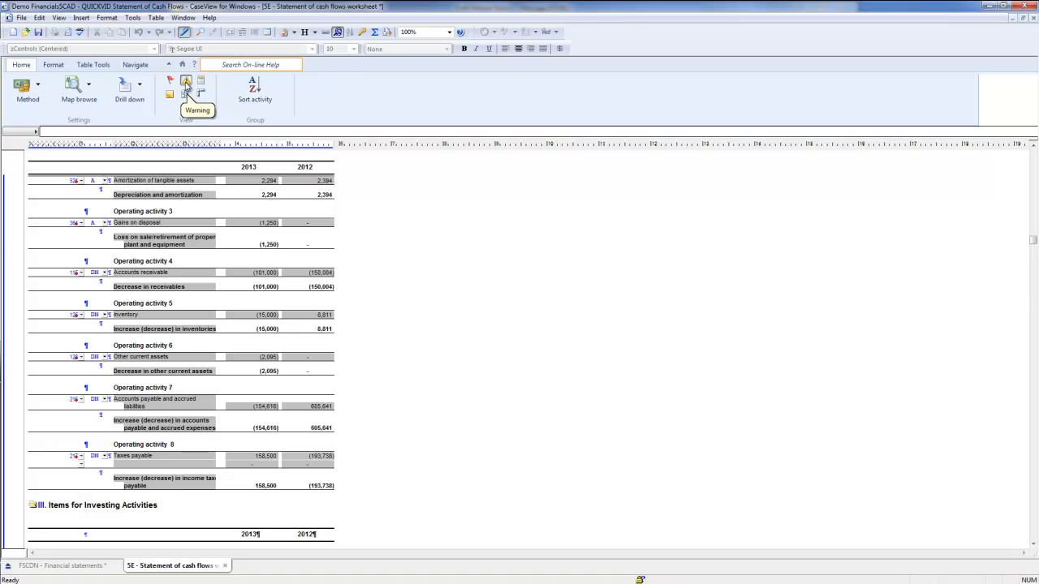
{"action": "left_click", "coordinate": [186, 85]}
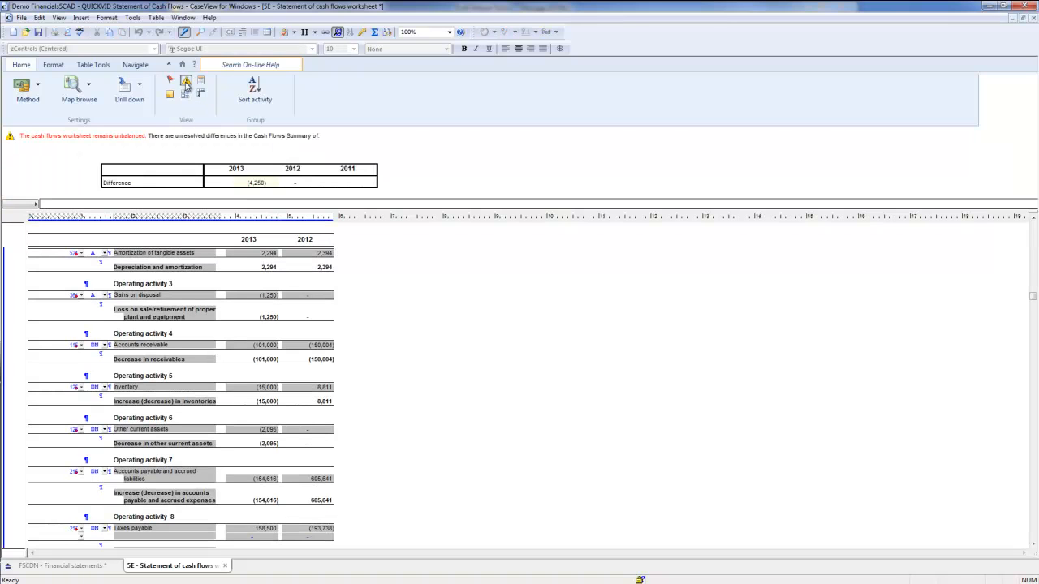
{"action": "left_click", "coordinate": [258, 183]}
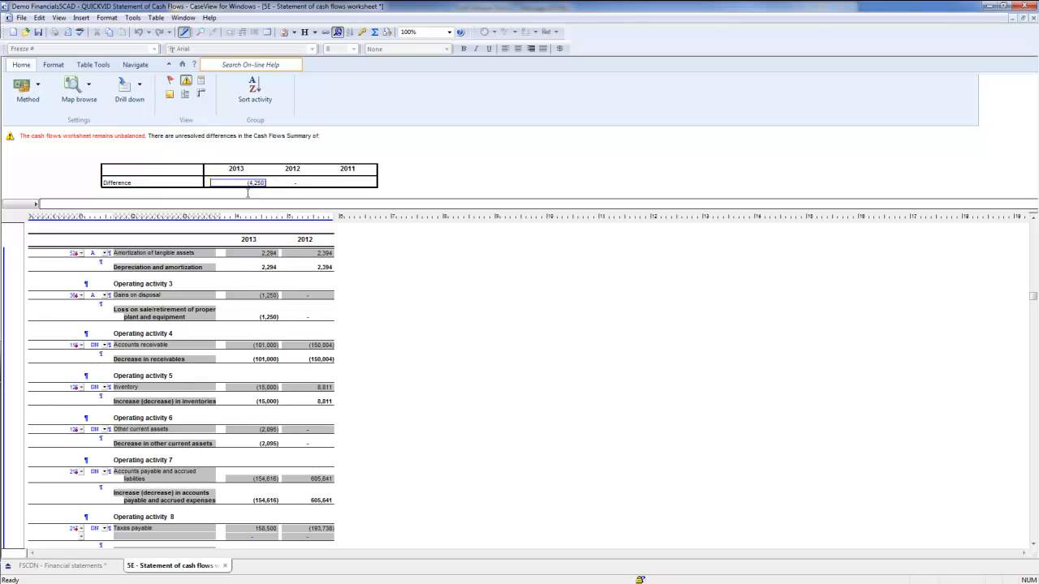
Step: Go to the Investing Activities section of the worksheet
{"action": "left_click", "coordinate": [142, 70]}
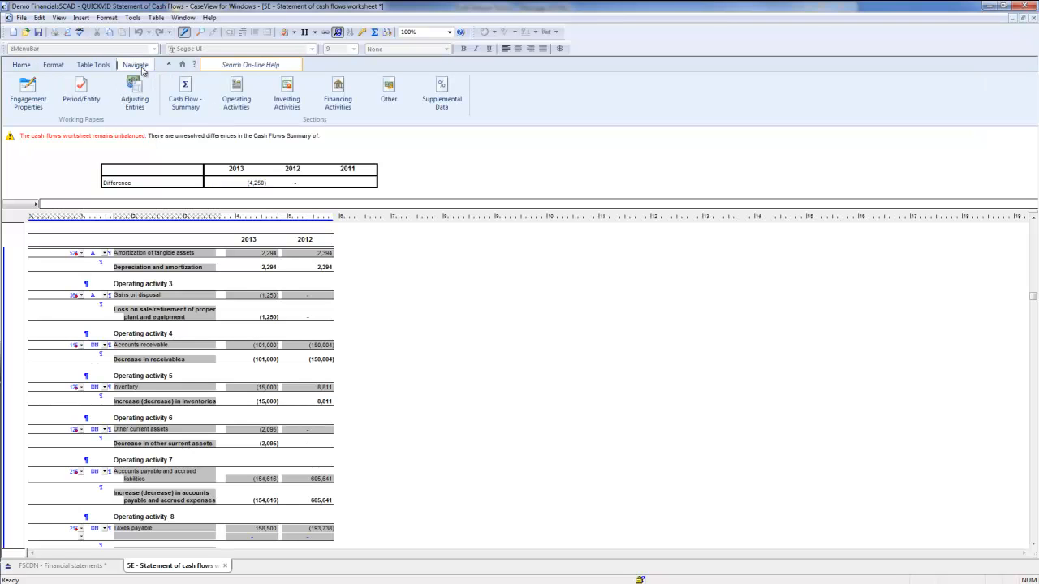
{"action": "left_click", "coordinate": [284, 106]}
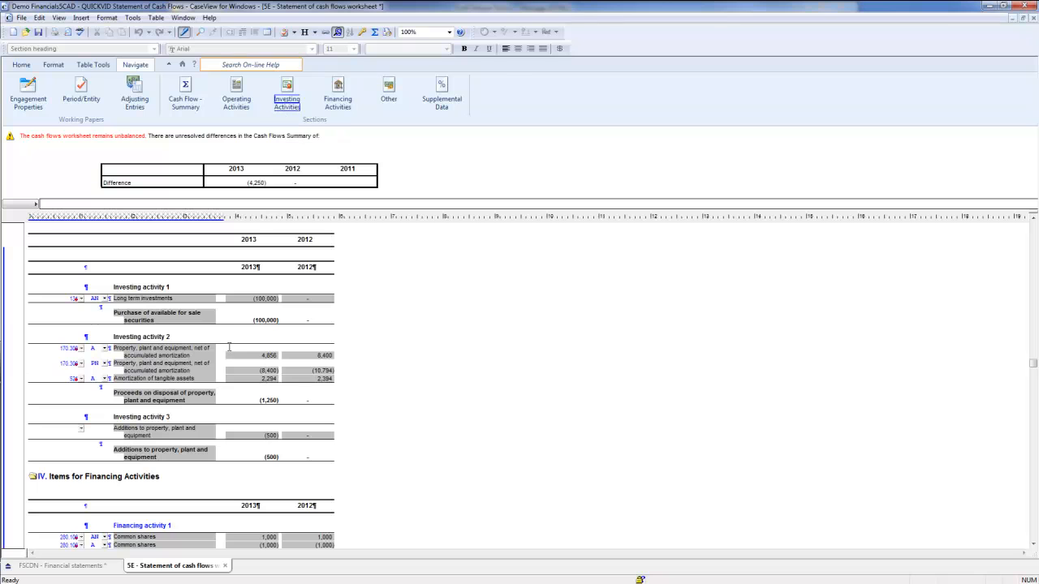
Step: Insert two new rows below the Amortization of tangible assets row in Investing activity 2
{"action": "right_click", "coordinate": [203, 382]}
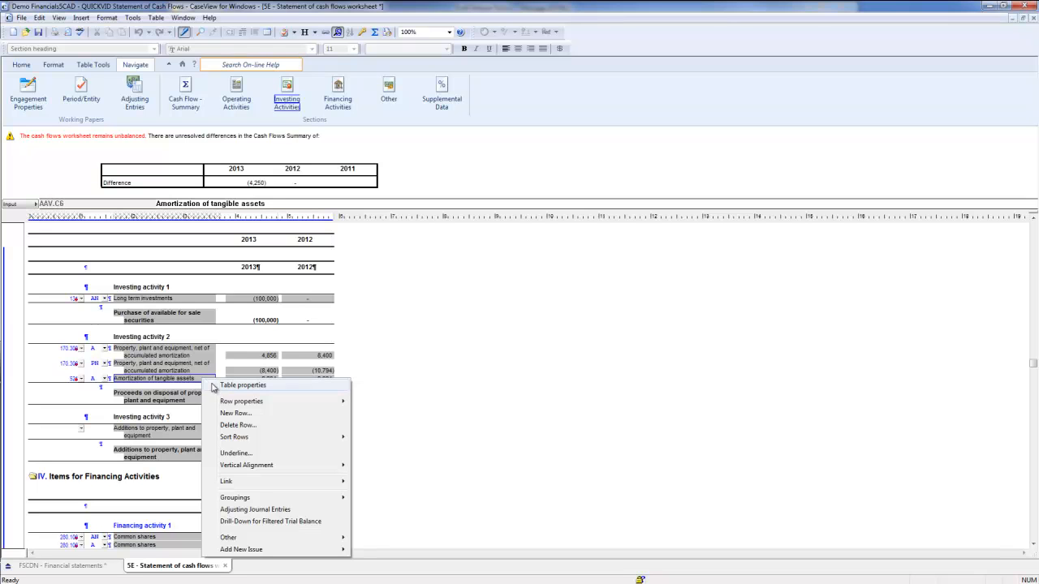
{"action": "left_click", "coordinate": [228, 414]}
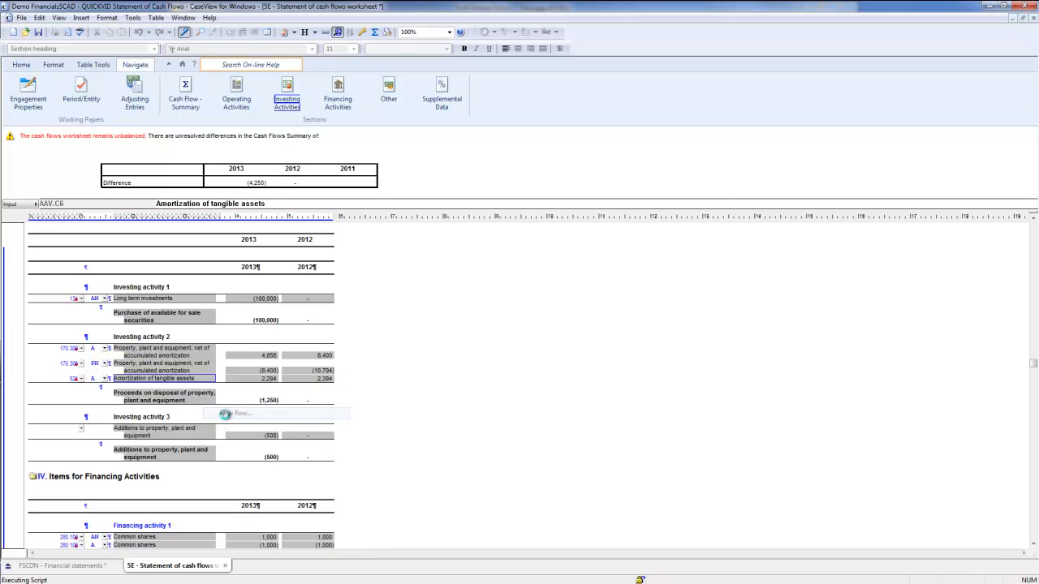
{"action": "left_click", "coordinate": [501, 207]}
{"action": "left_click", "coordinate": [601, 414]}
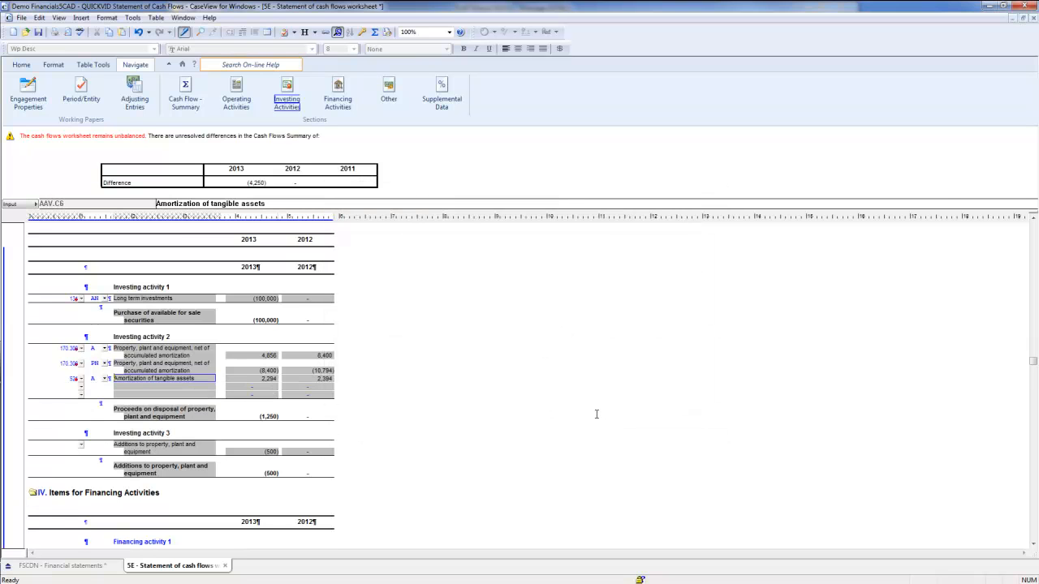
Step: Assign mapping number 361, Gains on disposal, to the first new row of Investing activity 2 and set its calculation type to AN
{"action": "left_click", "coordinate": [80, 388]}
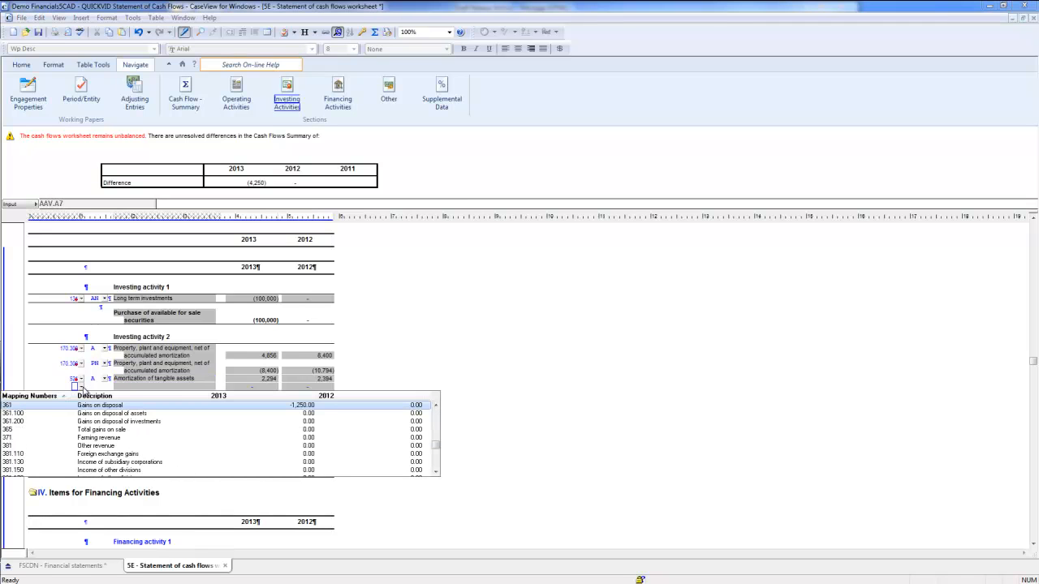
{"action": "key", "text": "Return"}
{"action": "left_click", "coordinate": [104, 388]}
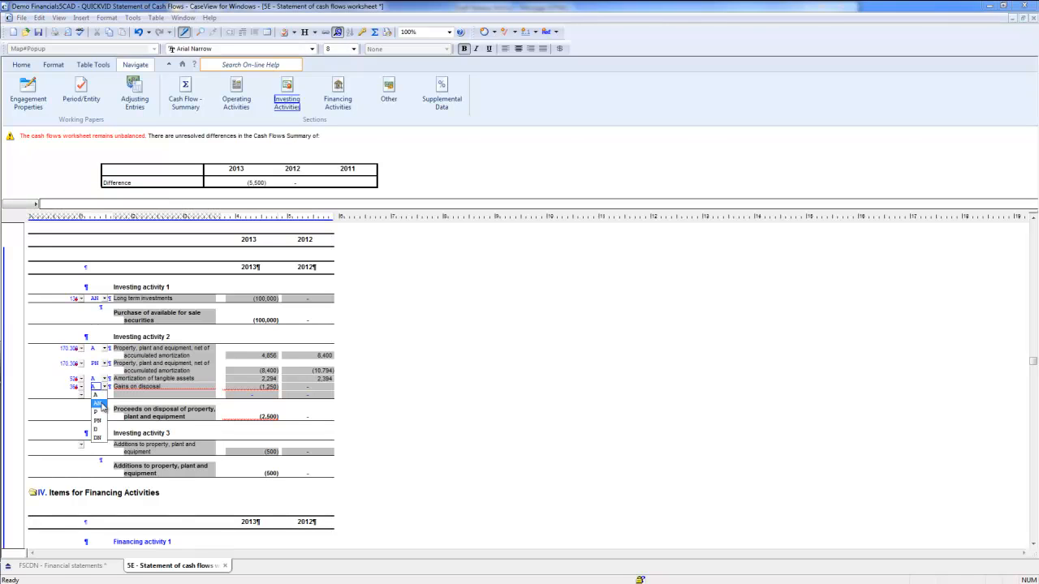
{"action": "left_click", "coordinate": [98, 403]}
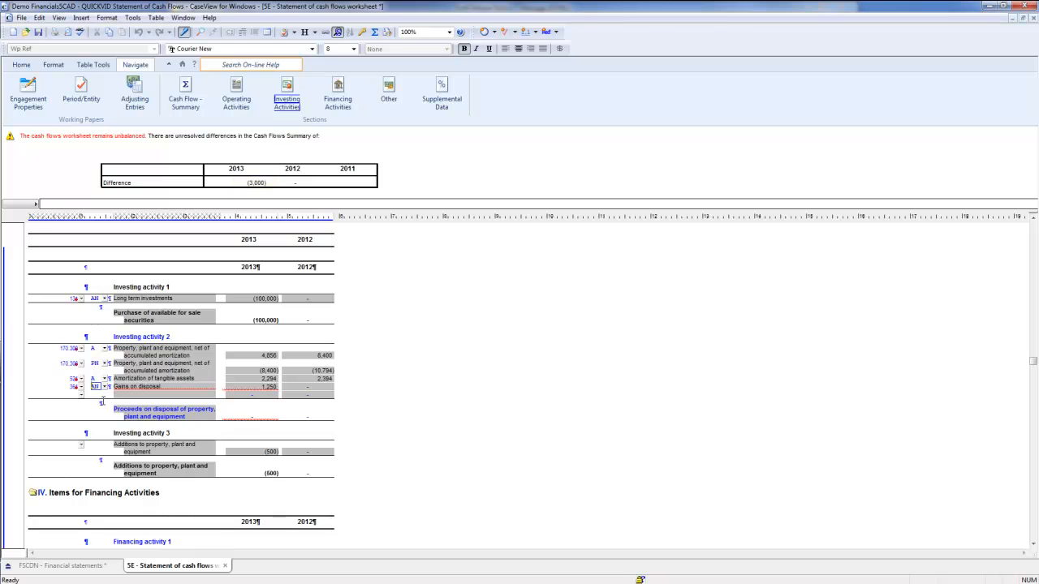
Step: Describe the last empty row of Investing activity 2 as "Proceeds on disposal" and enter 3,000 as its 2013 amount
{"action": "left_click", "coordinate": [127, 396]}
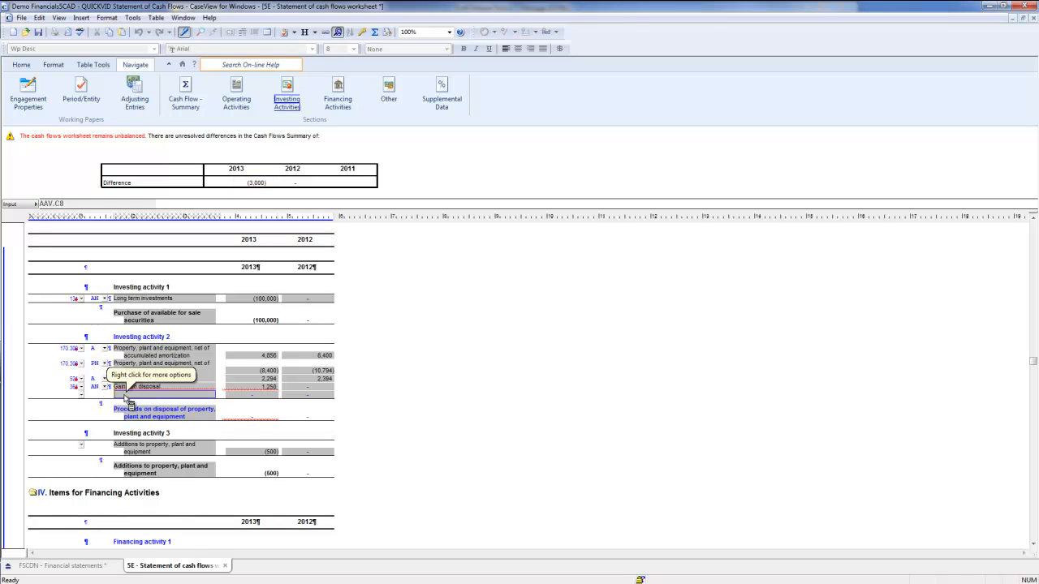
{"action": "type", "text": "Proceeds on disposal"}
{"action": "key", "text": "Tab"}
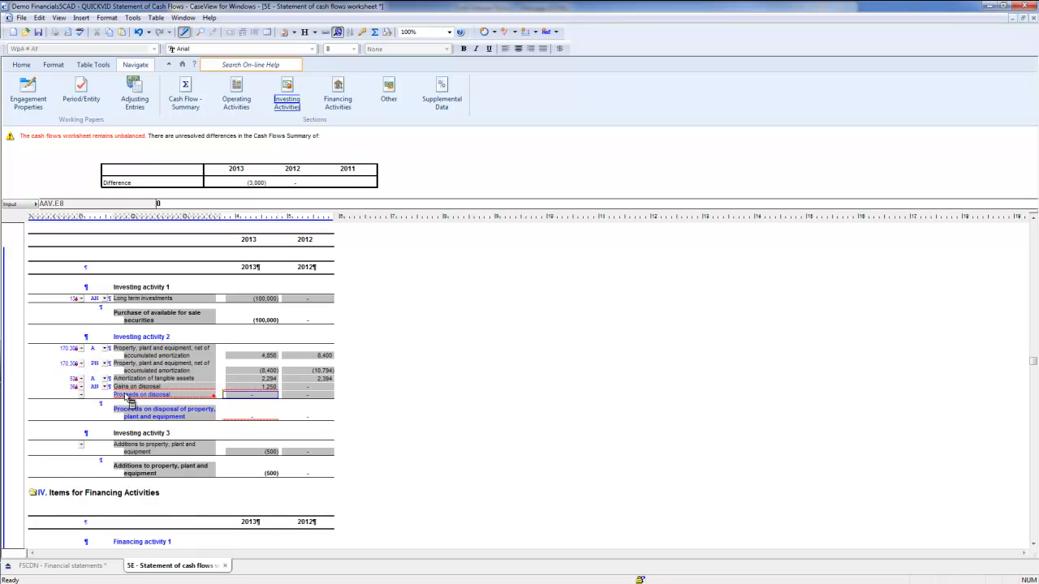
{"action": "type", "text": "3,0"}
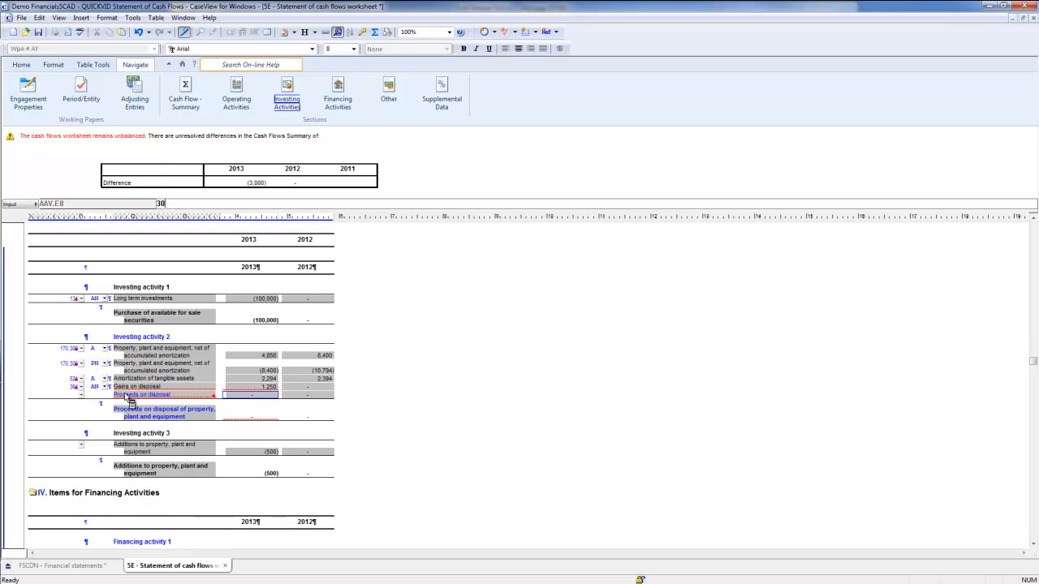
{"action": "type", "text": "00"}
{"action": "key", "text": "Return"}
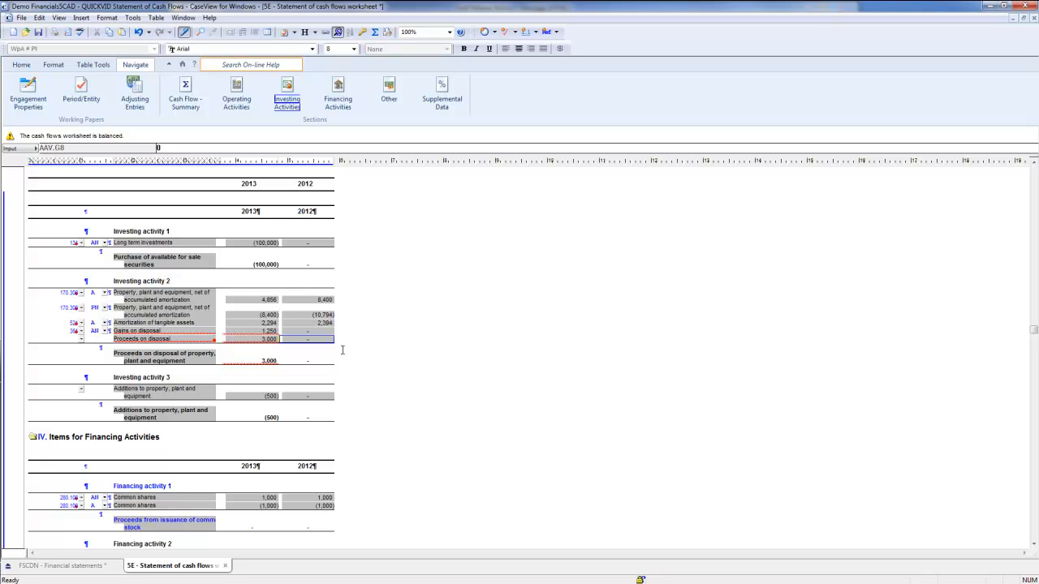
Step: Save the cash flows worksheet and return to the FSCDN financial statements document to review the Statement of Cash Flows
{"action": "left_click", "coordinate": [38, 33]}
{"action": "left_click", "coordinate": [69, 565]}
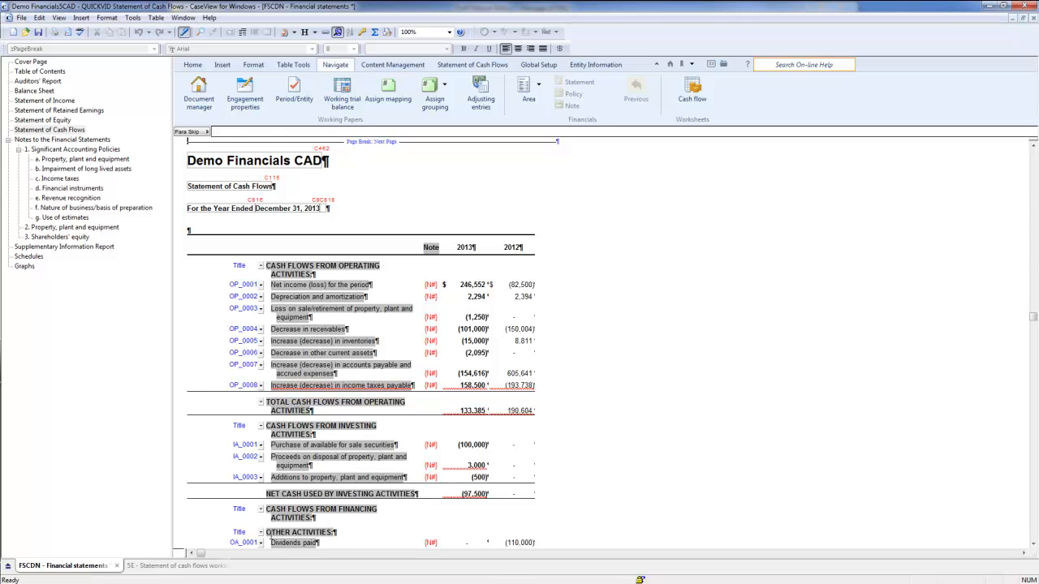
{"action": "left_click", "coordinate": [1033, 544]}
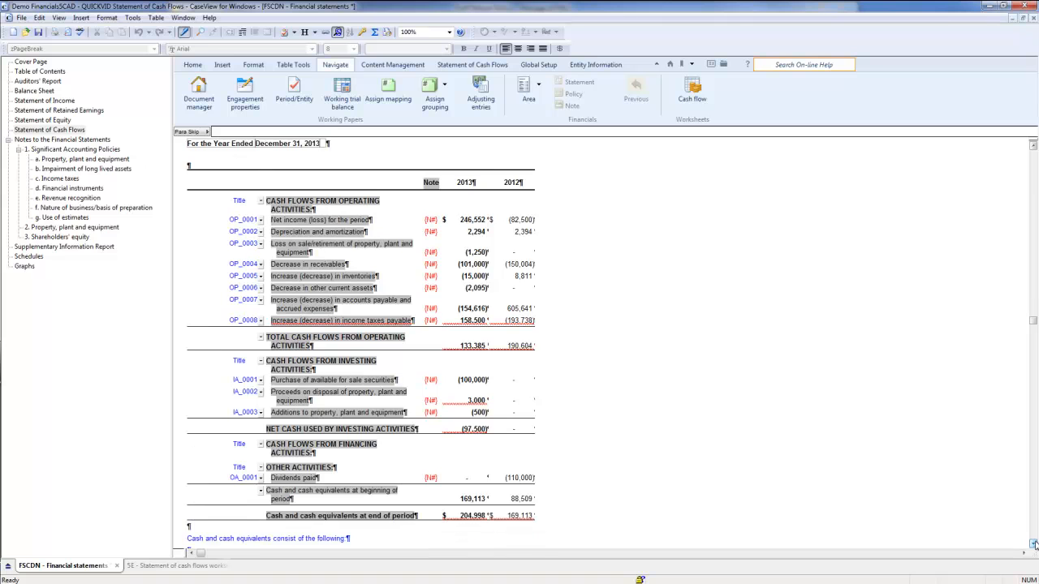